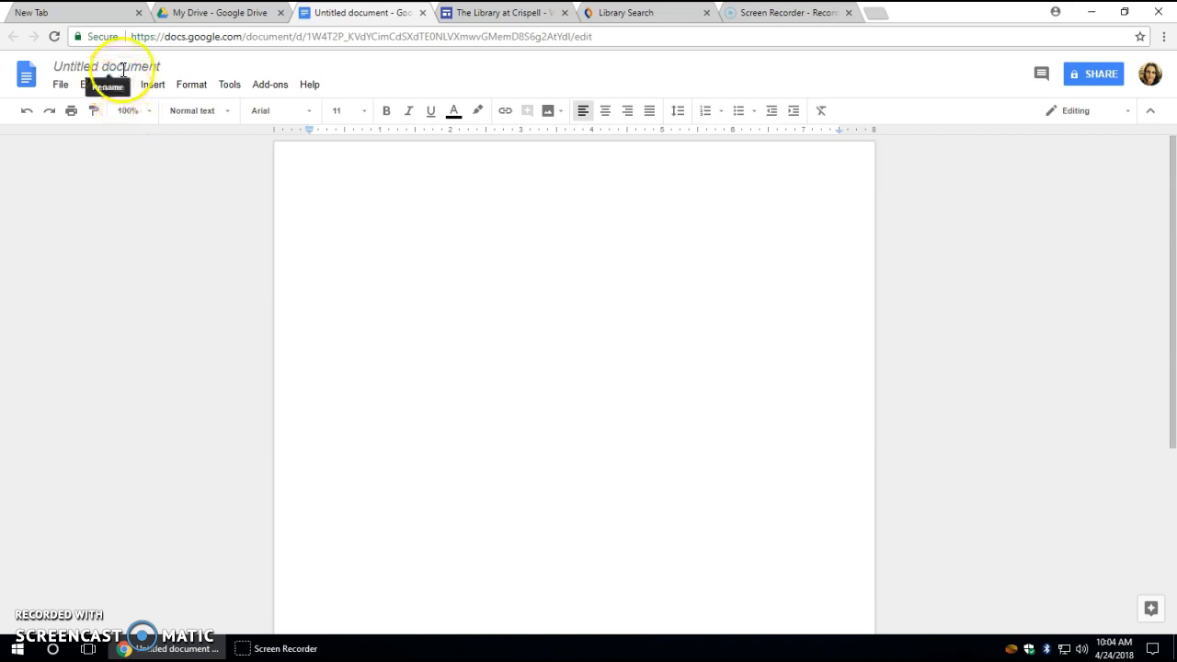
Step: Name the document Works Cited and open Manage Bibliography in the EasyBib Bibliography Creator add-on
click(122, 69)
text(Works Cited)
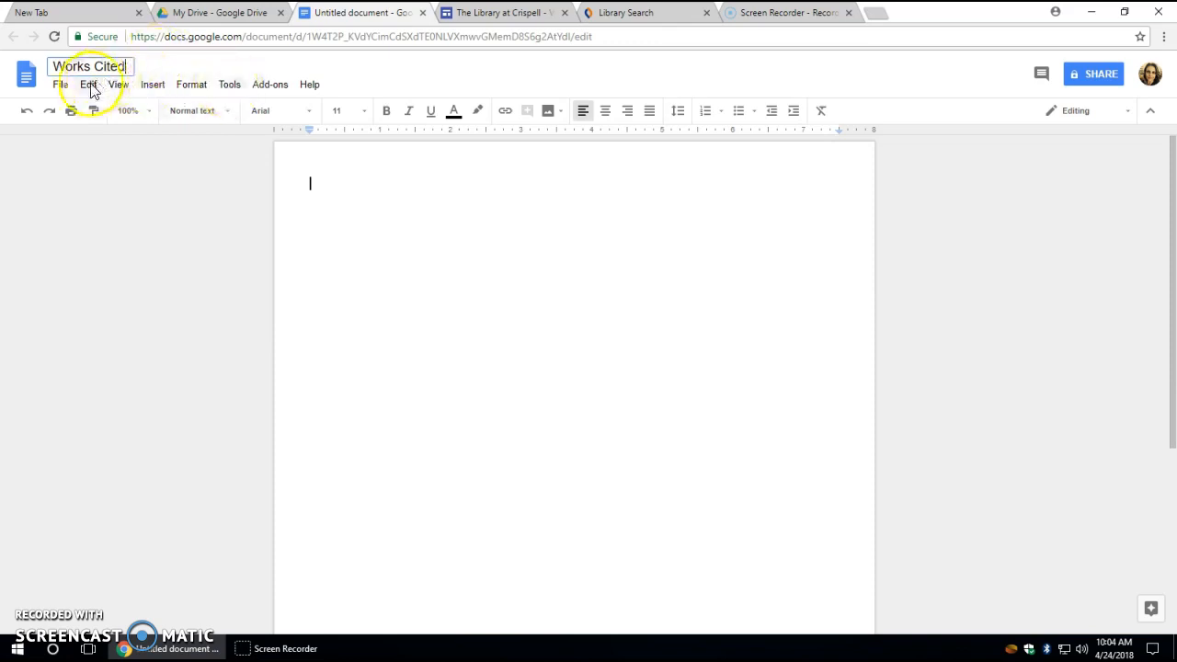
click(278, 89)
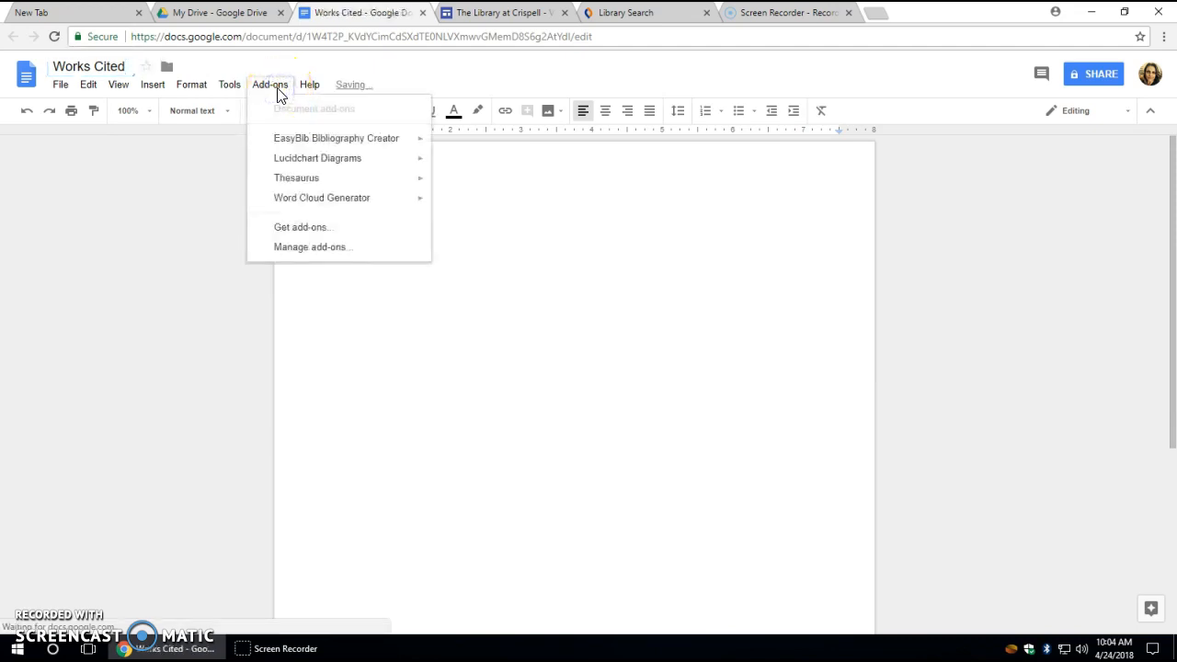
mouse_move(304, 144)
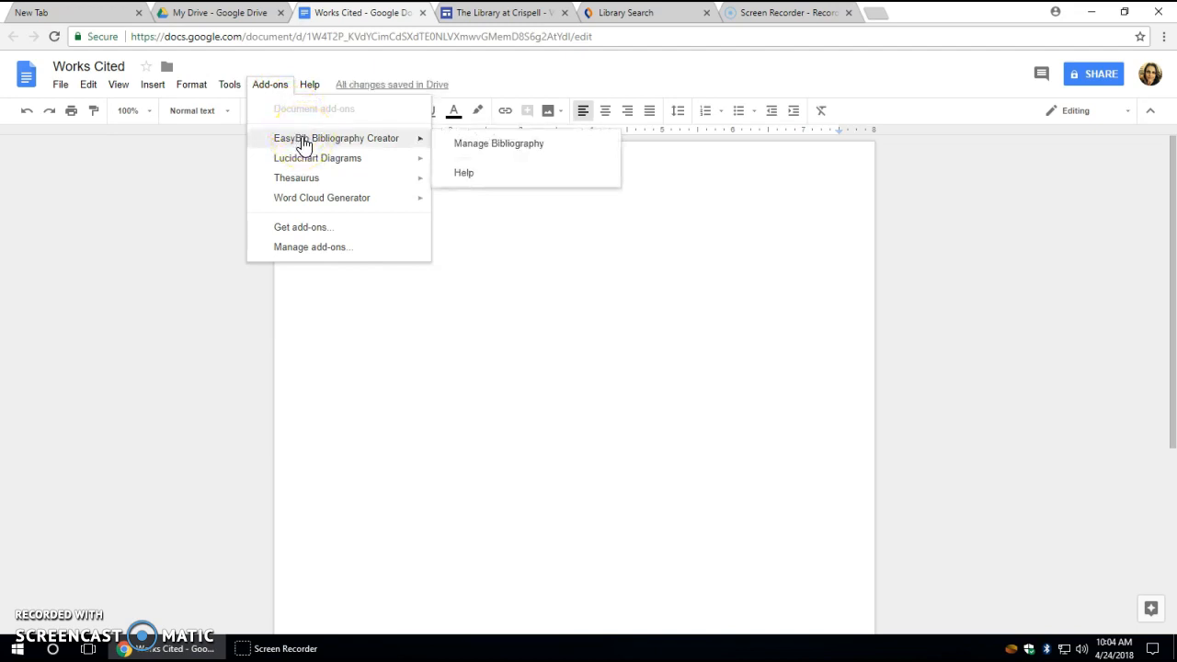
click(445, 148)
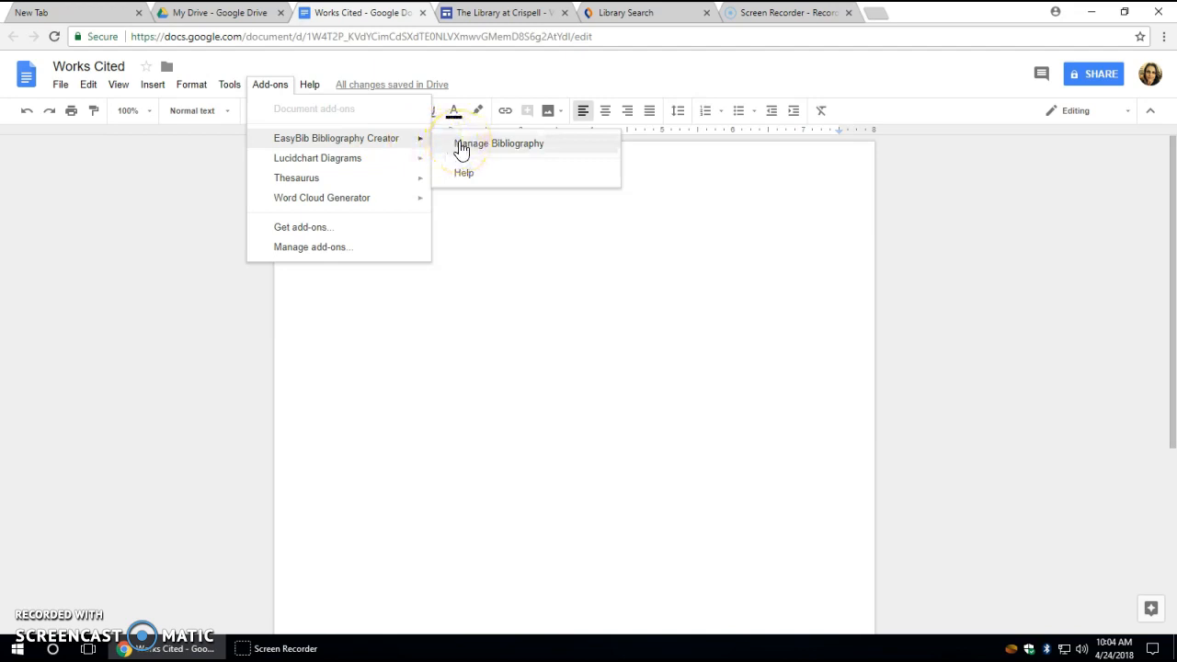
click(461, 147)
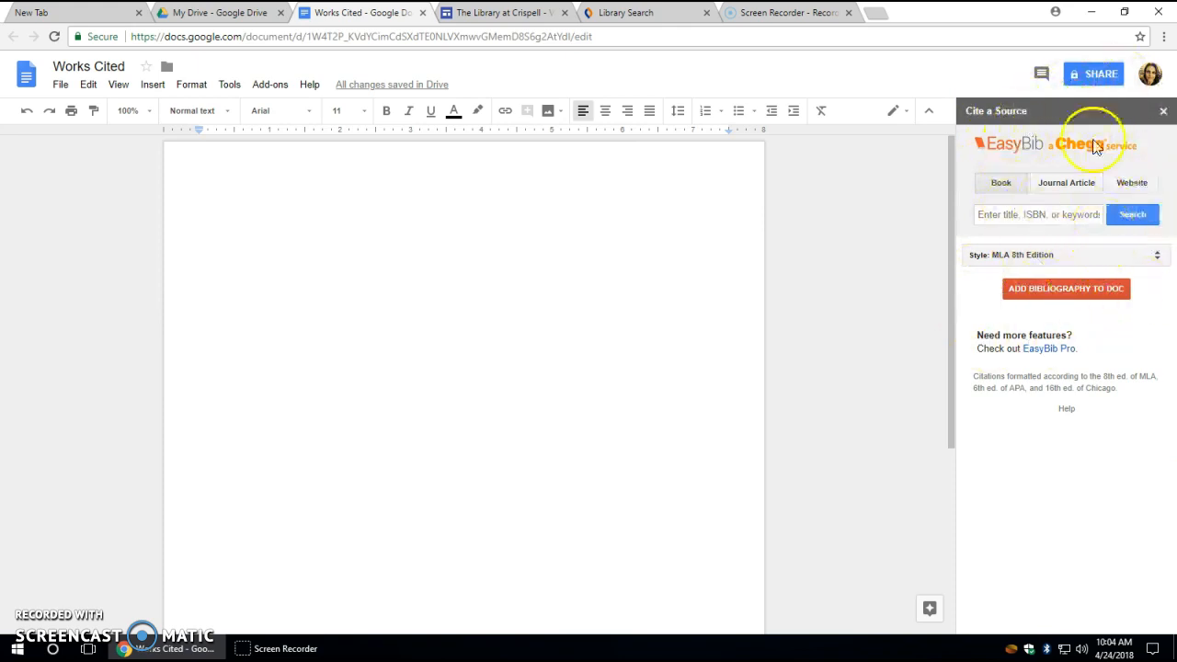
Step: Search Google for muhammad ali in a new browser tab and open the Muhammad Ali Biography article on Biography.com
click(876, 13)
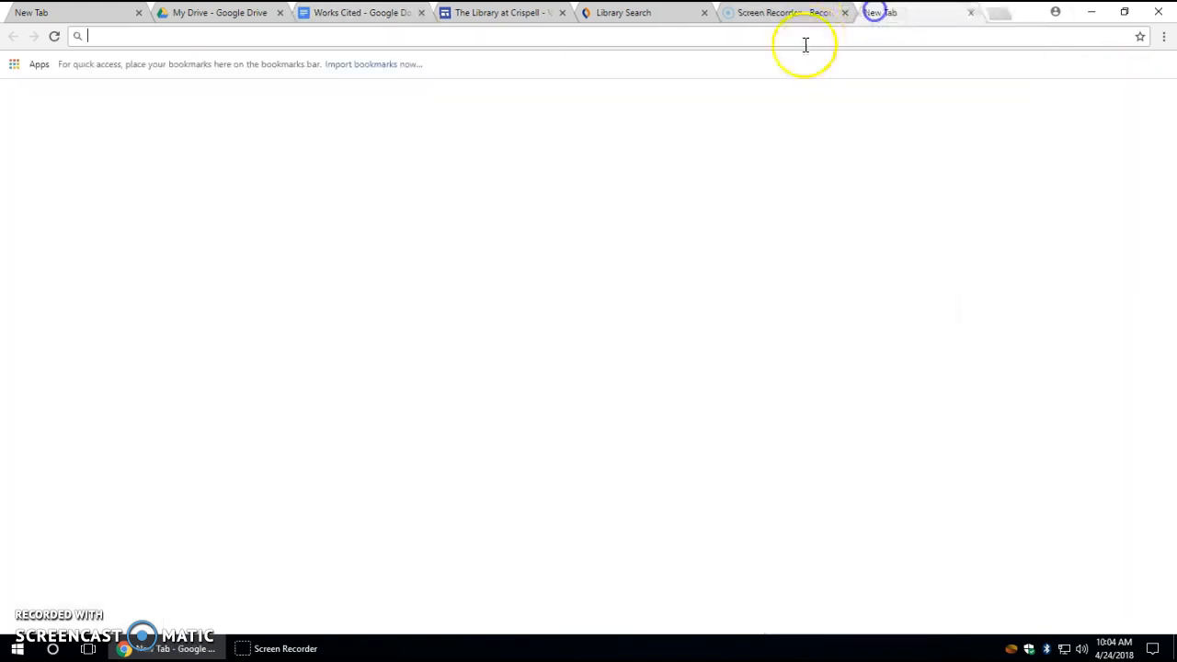
text(muhamme)
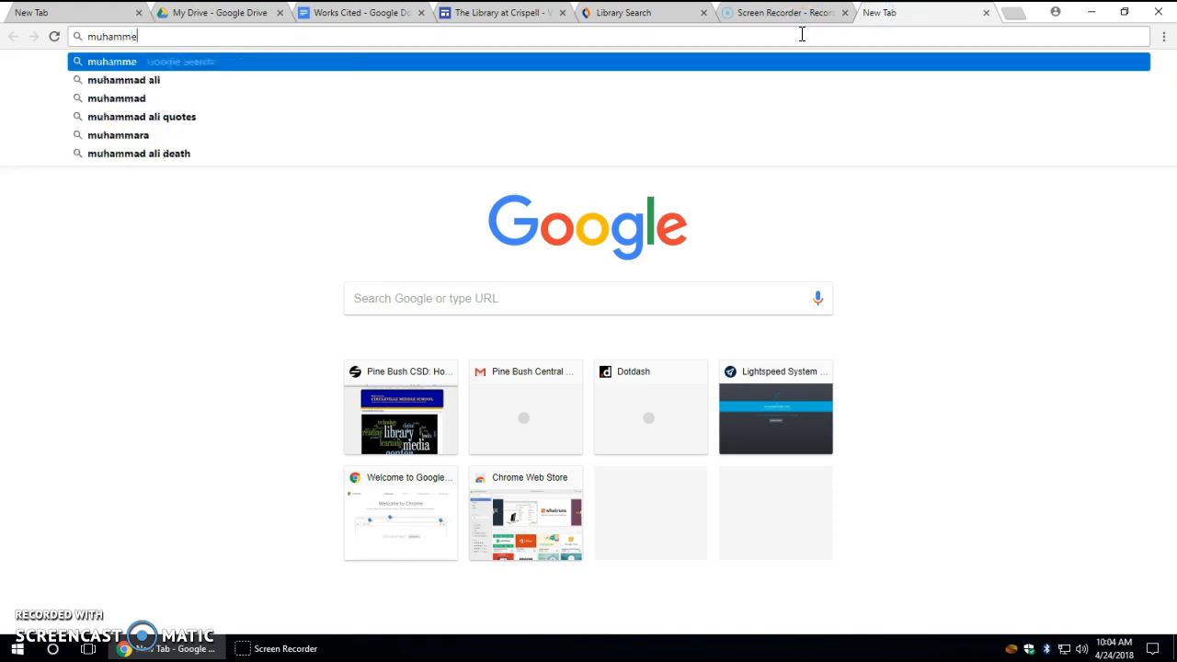
click(515, 80)
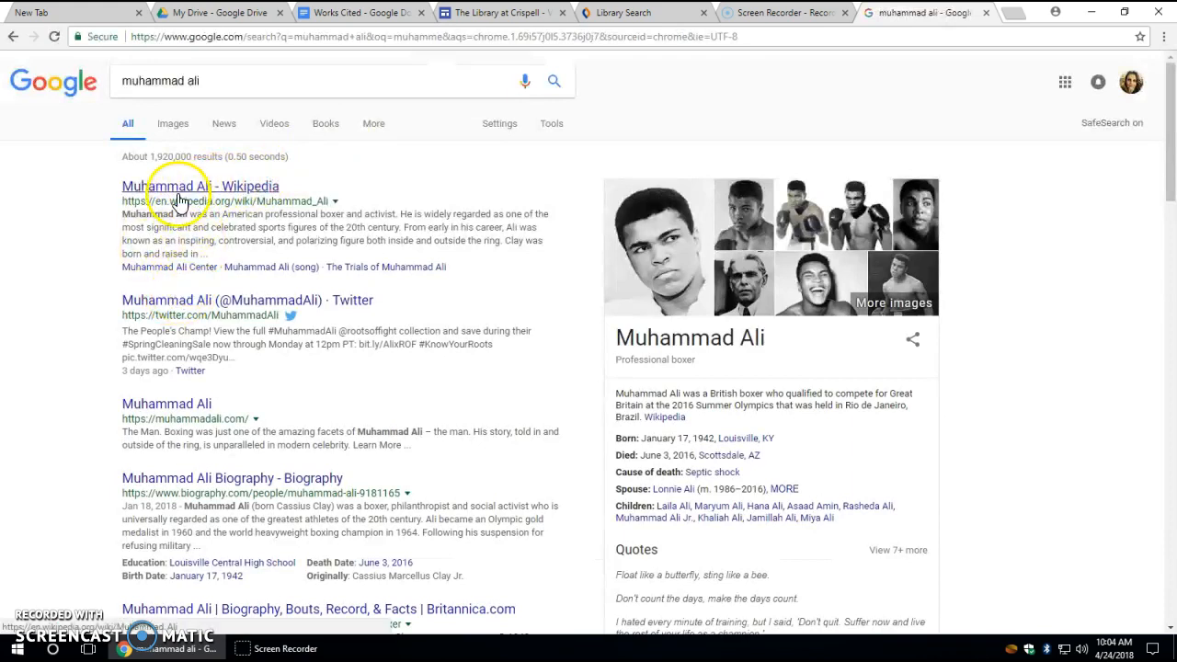
scroll(190, 423, down, 1)
click(189, 414)
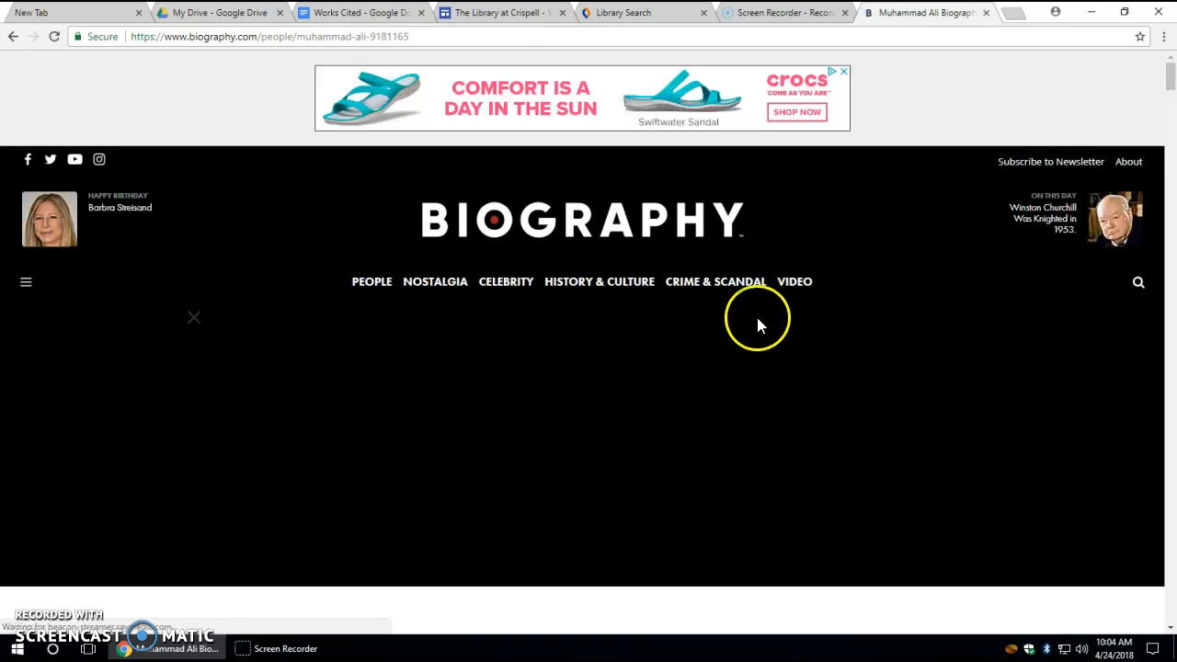
Step: Look through the Biography.com article down to its Citation Information section
scroll(647, 381, down, 2)
scroll(639, 377, down, 2)
scroll(631, 372, down, 3)
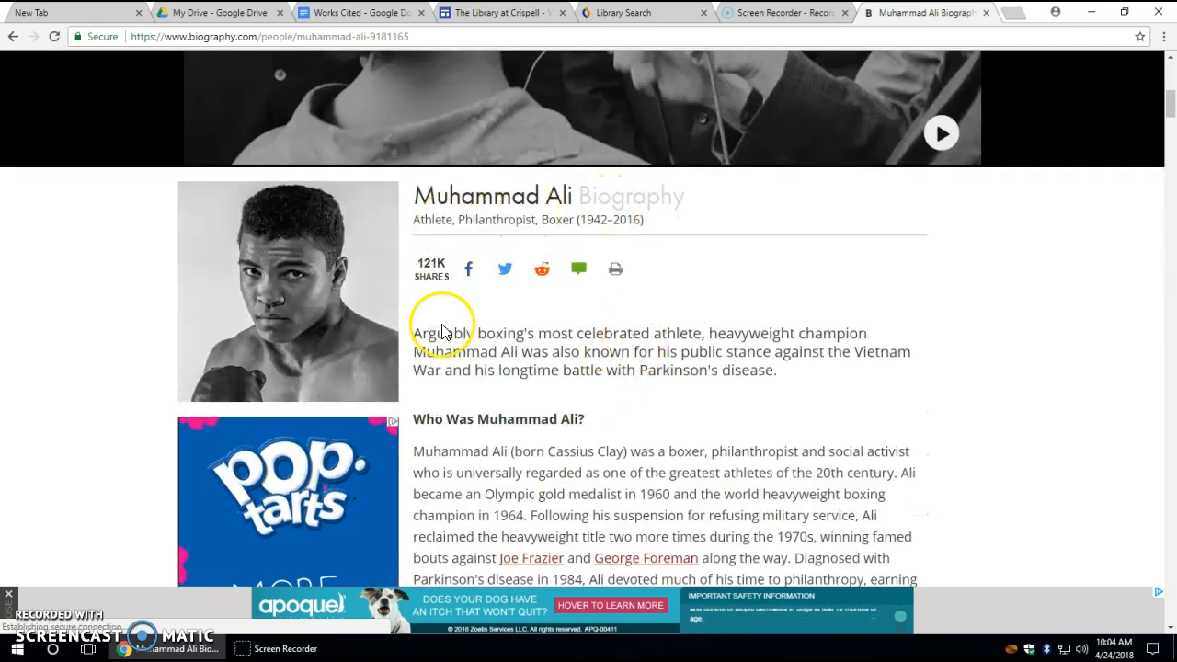
scroll(745, 379, down, 3)
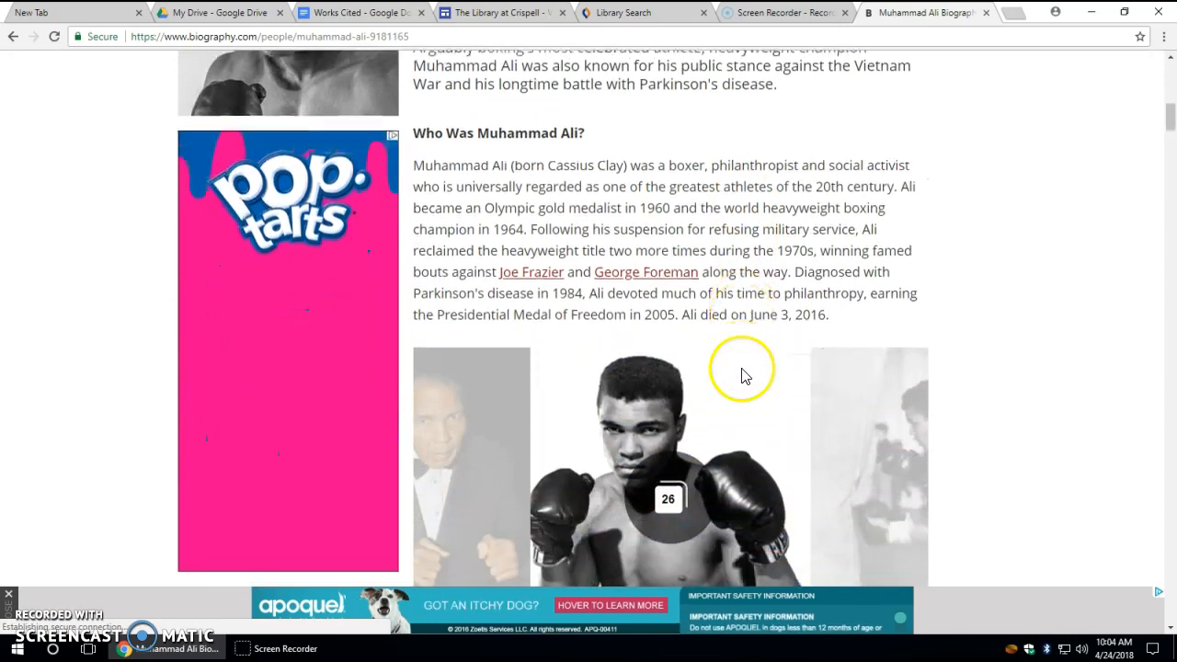
scroll(736, 373, up, 3)
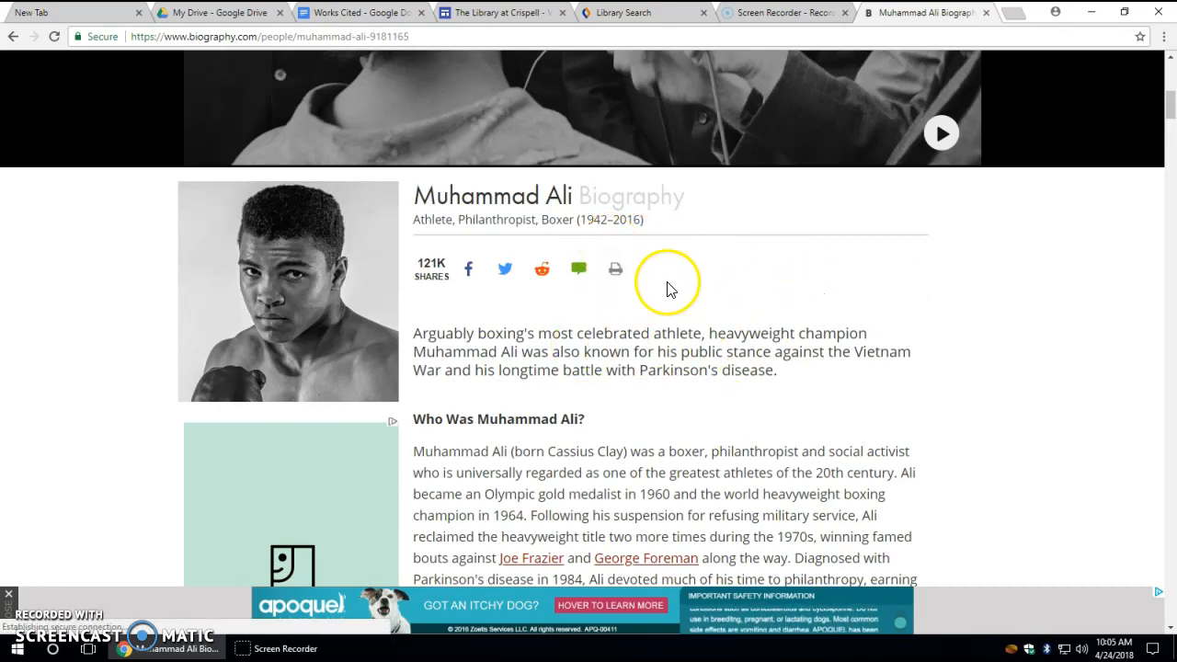
scroll(901, 310, down, 10)
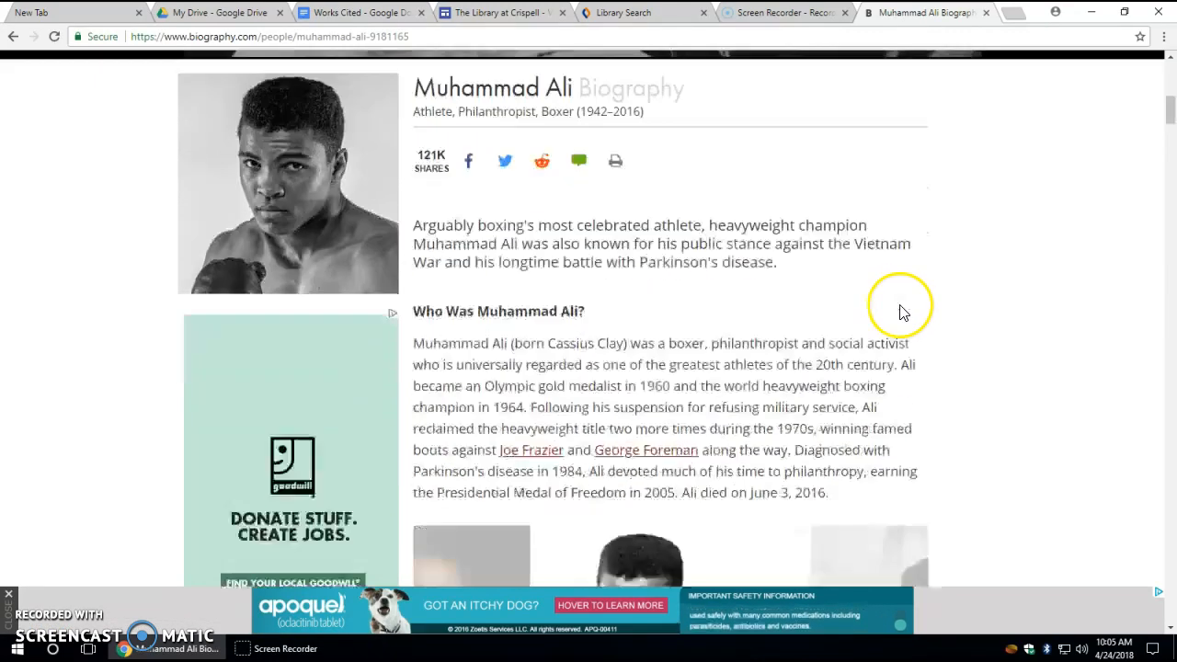
scroll(902, 315, down, 20)
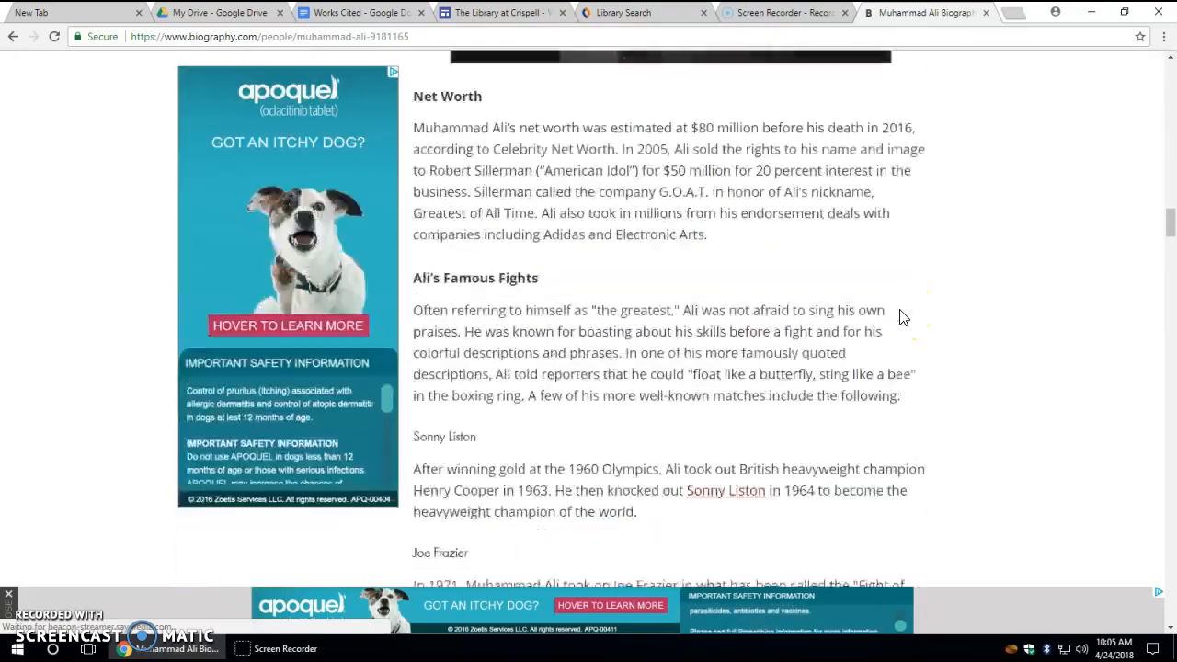
drag(1172, 297, 1172, 564)
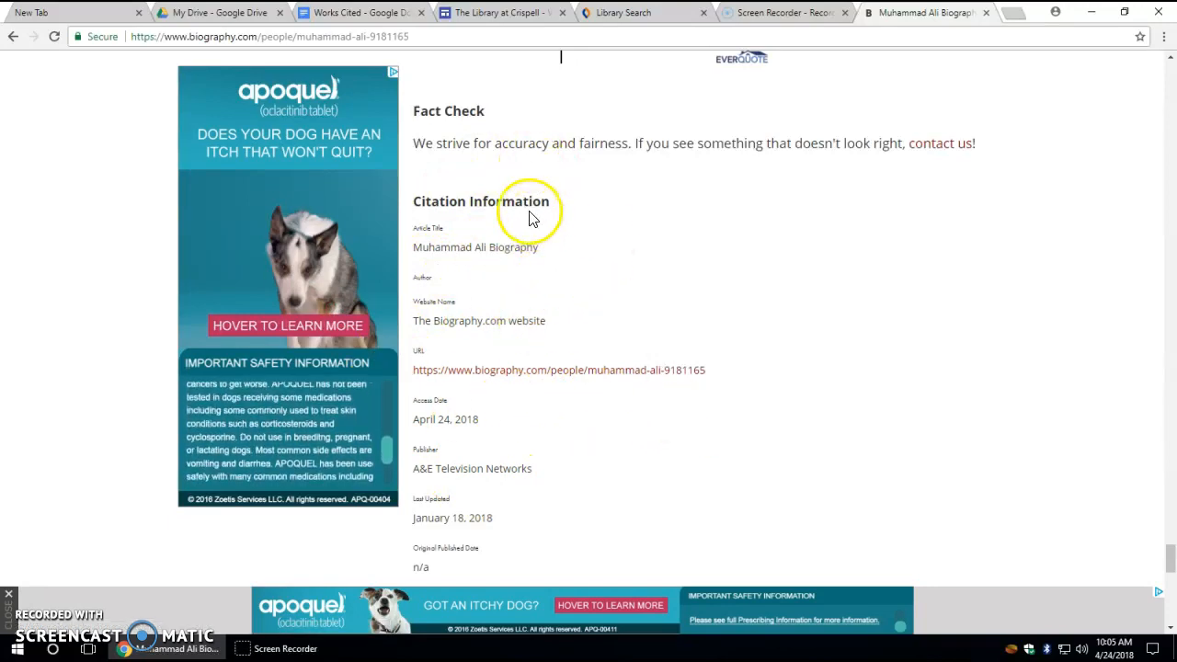
Step: Copy the Biography.com article's URL and paste it as a Website source in EasyBib in the Works Cited document
click(327, 37)
key(ctrl+c)
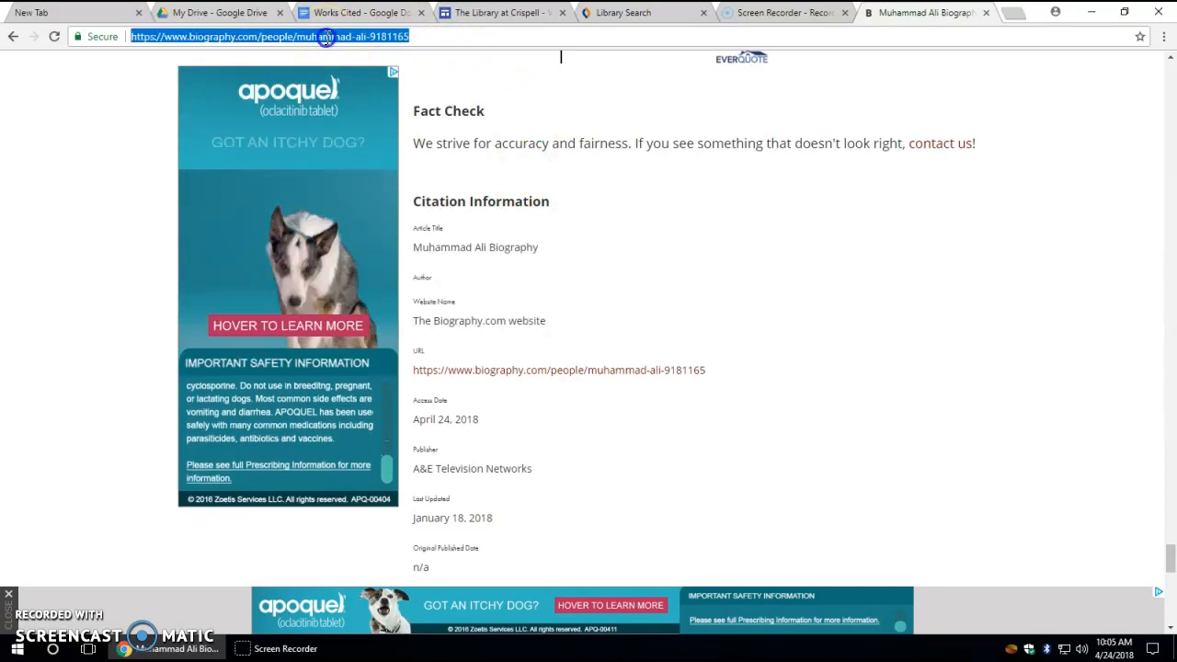
right_click(327, 39)
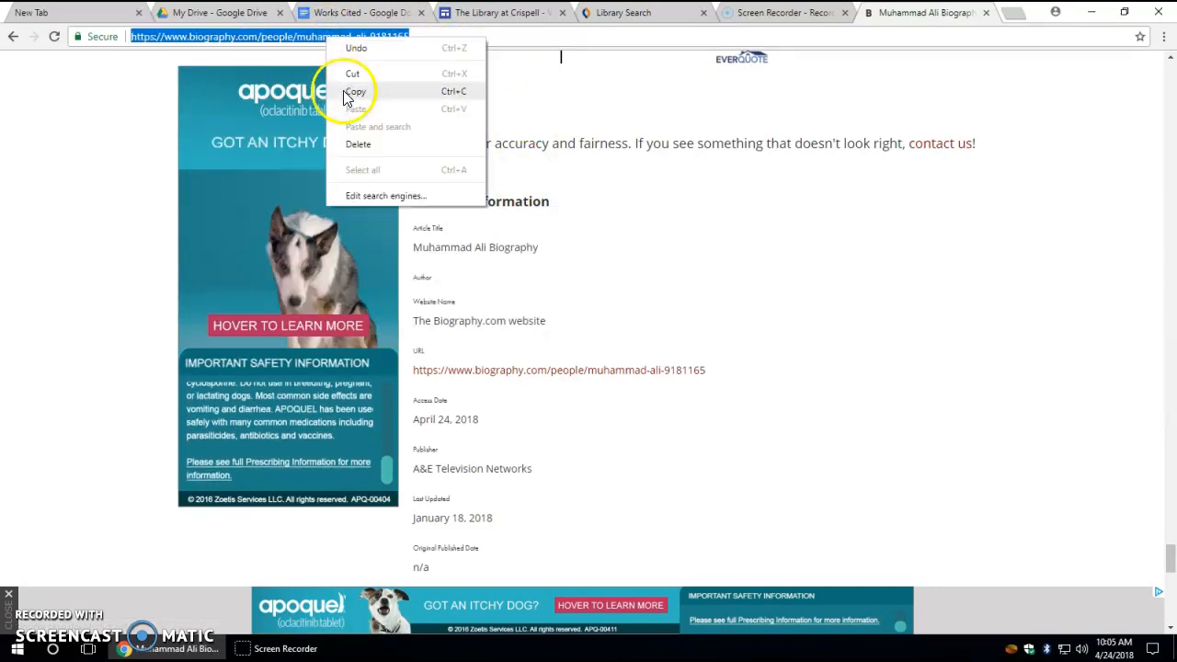
click(350, 91)
click(333, 13)
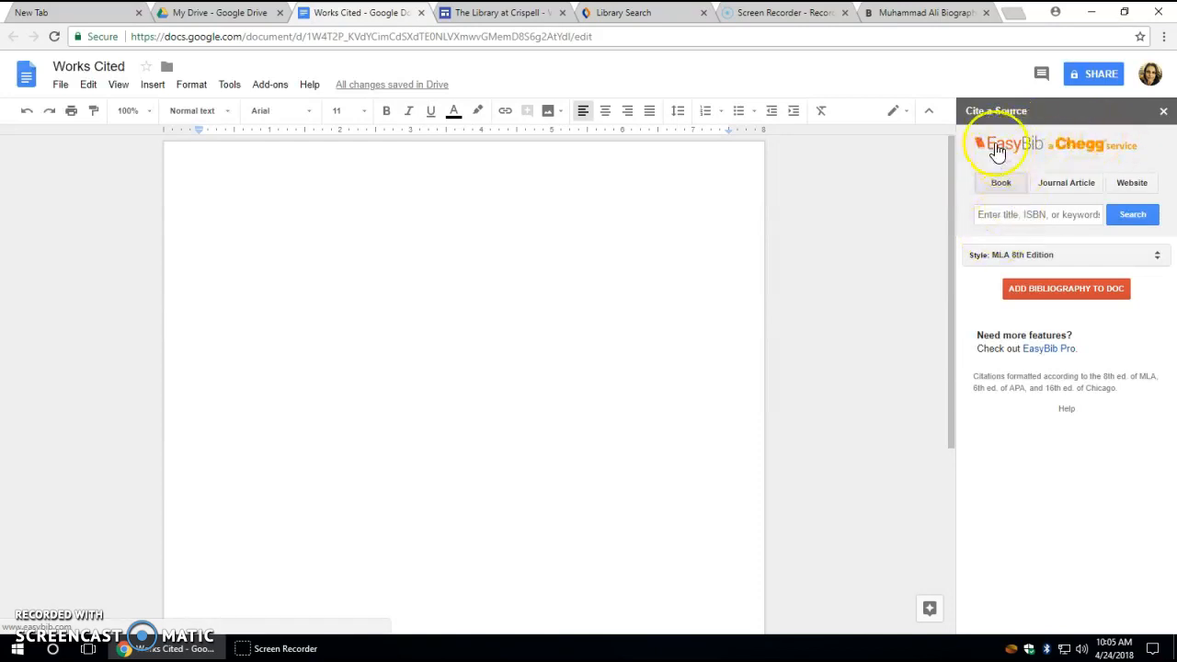
click(1129, 182)
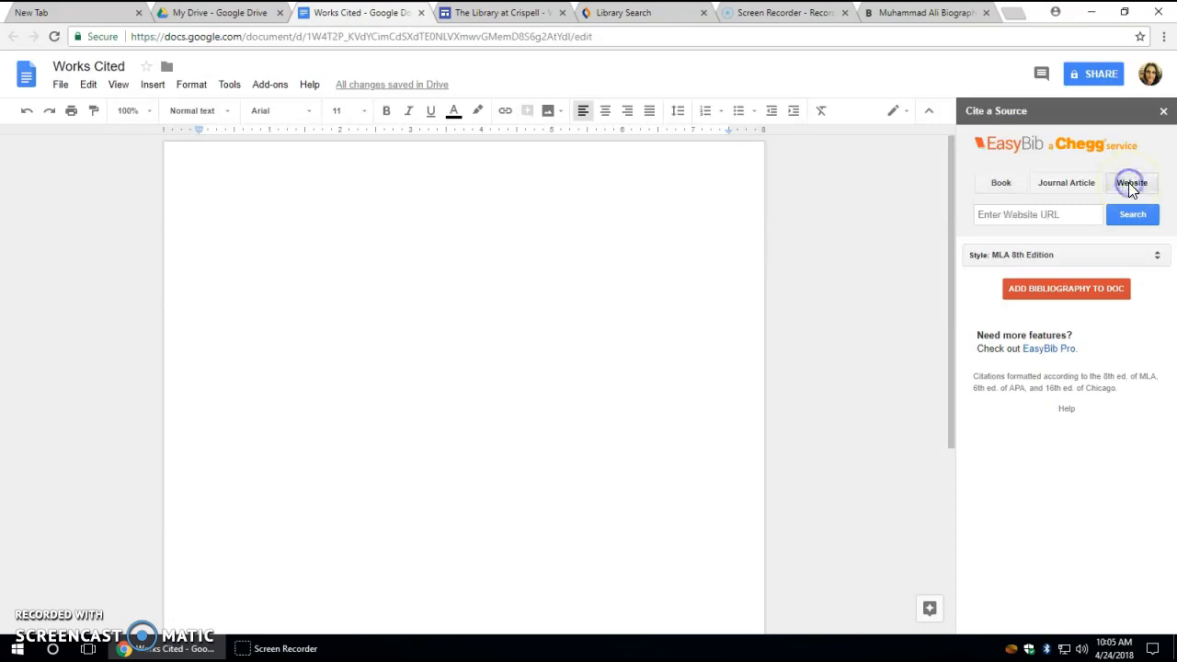
right_click(982, 216)
click(1010, 304)
click(994, 223)
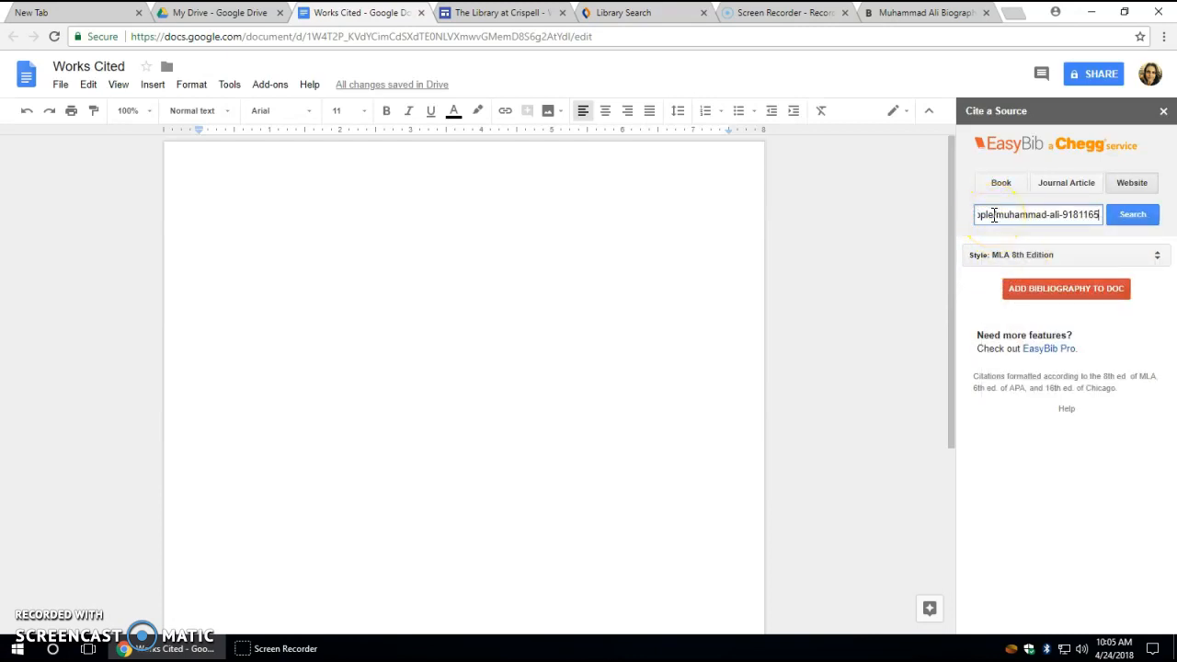
Step: Search EasyBib for the pasted Biography.com URL, select the Muhammad Ali result and add the bibliography to the document
click(898, 18)
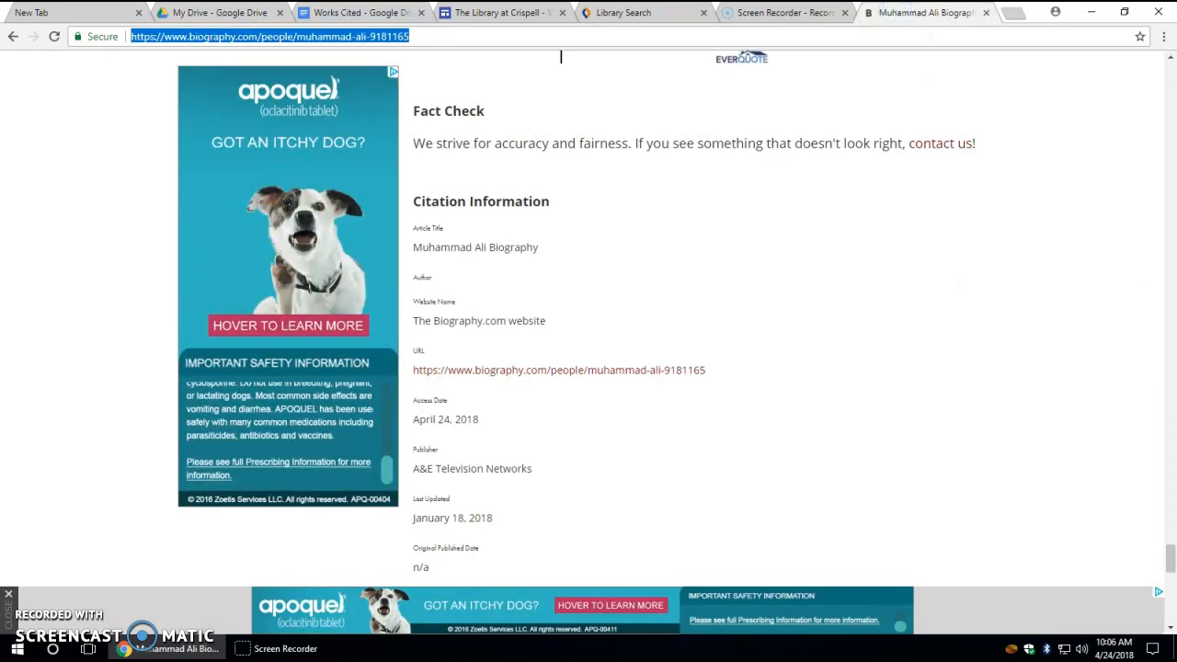
click(341, 13)
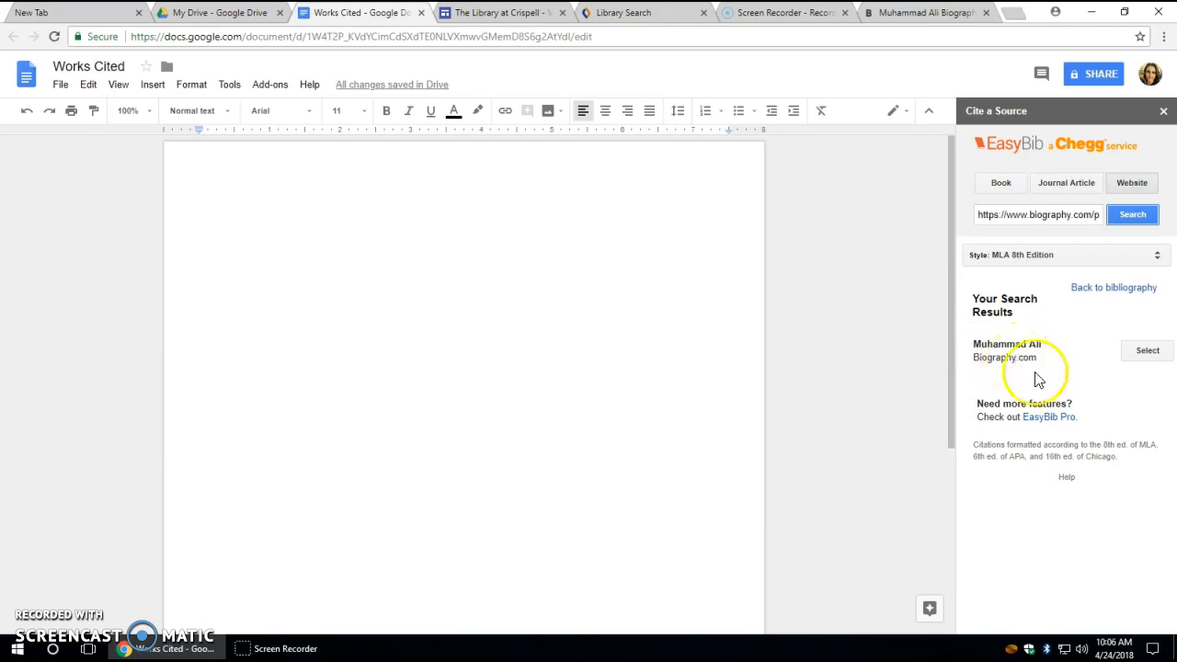
click(1145, 353)
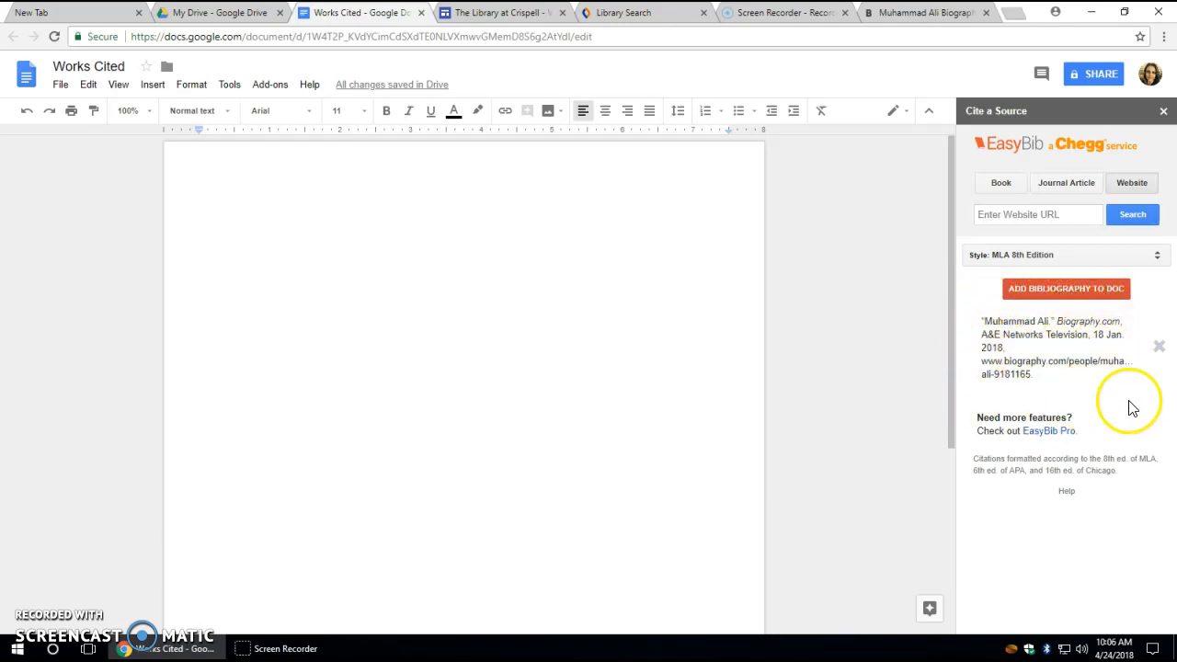
click(1064, 291)
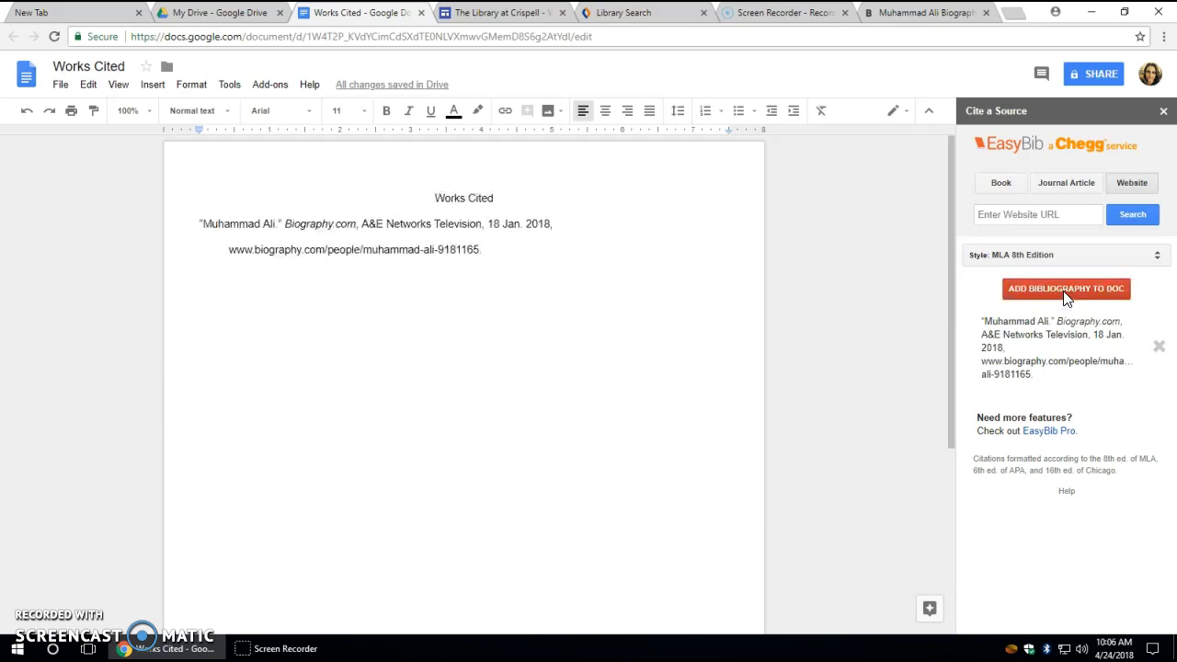
Step: Return to the Google results, open the History.com Muhammad Ali article and check its citation details
click(888, 14)
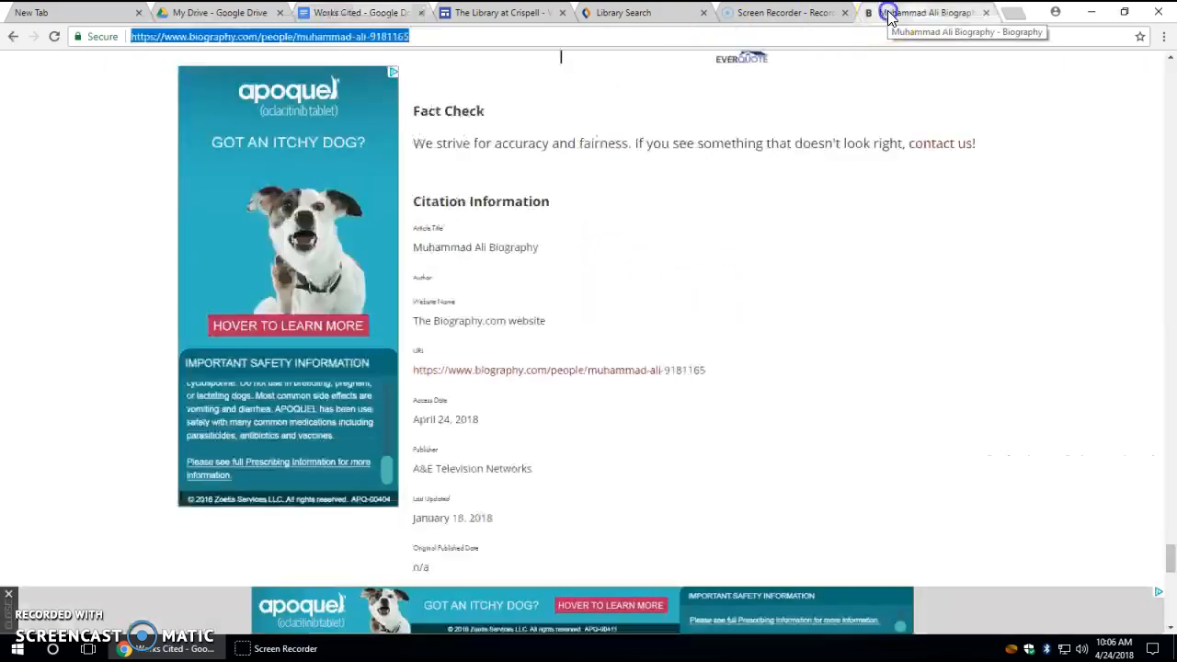
click(9, 39)
scroll(359, 451, down, 2)
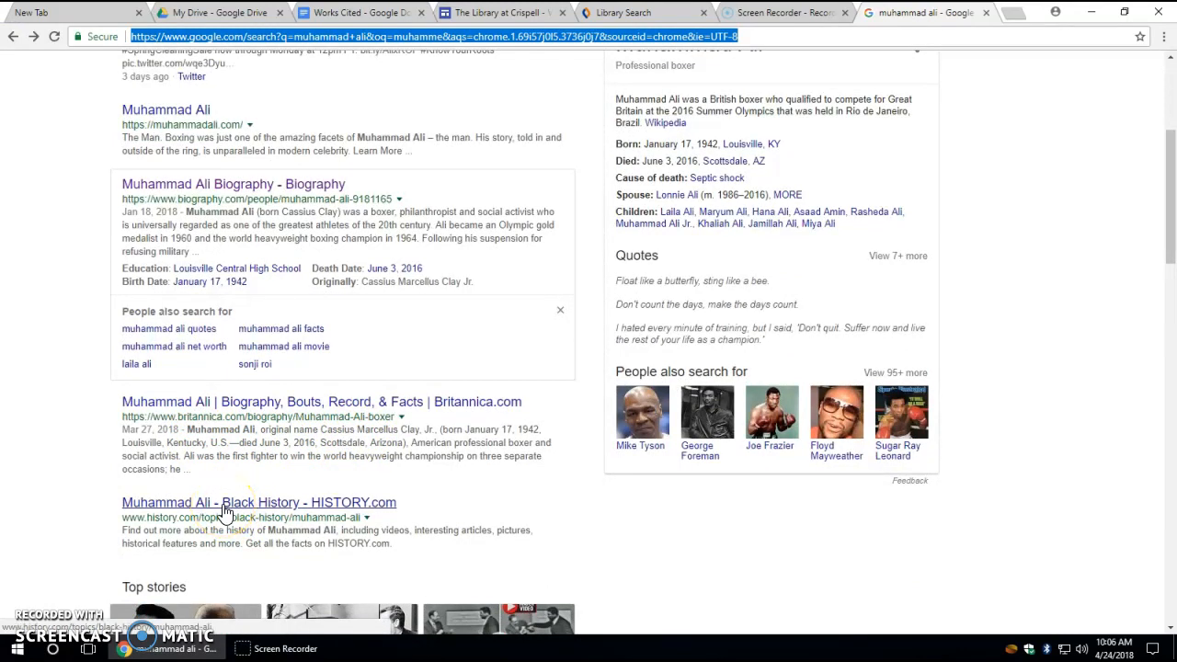
click(224, 506)
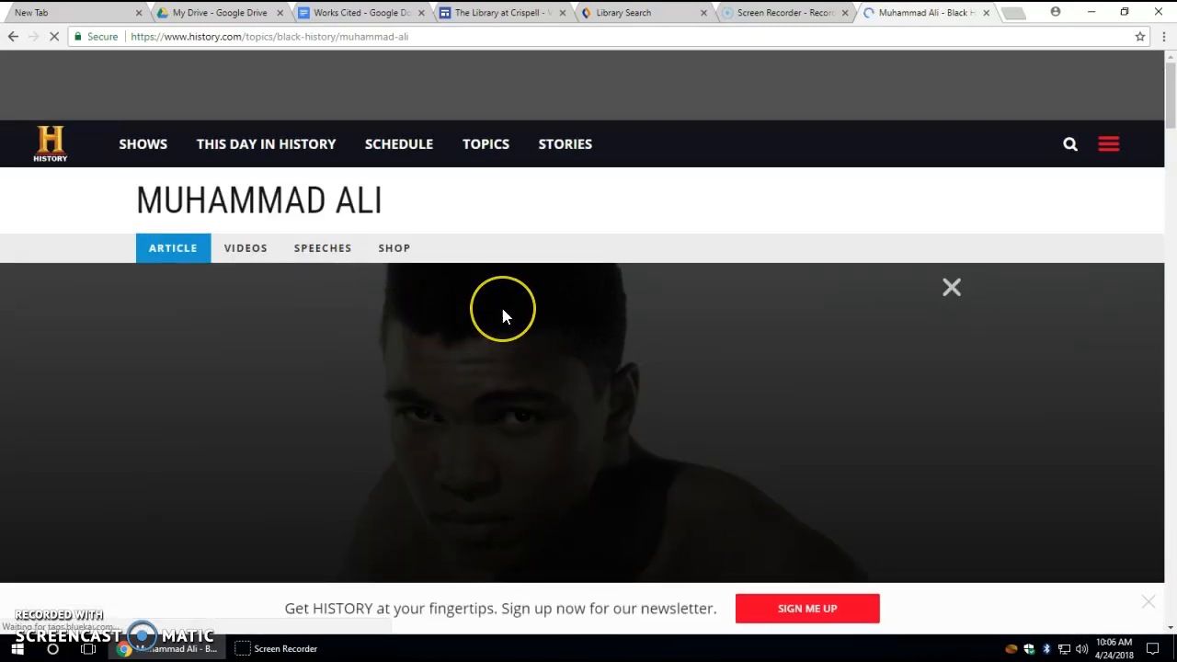
scroll(502, 315, down, 5)
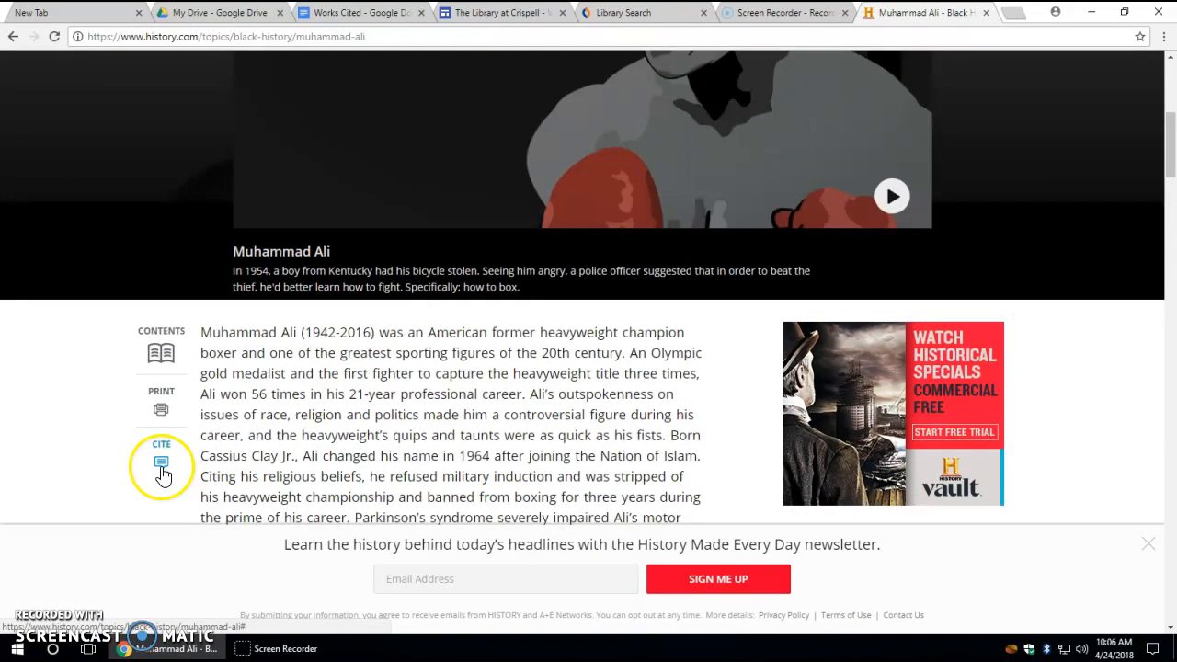
click(162, 464)
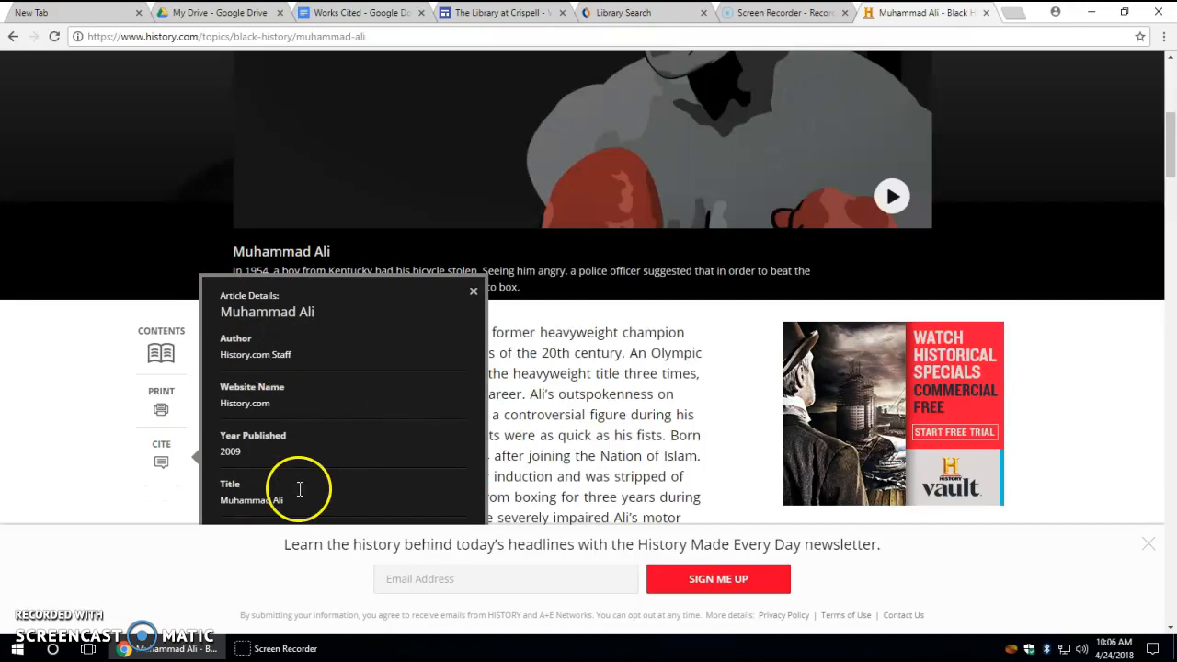
click(473, 292)
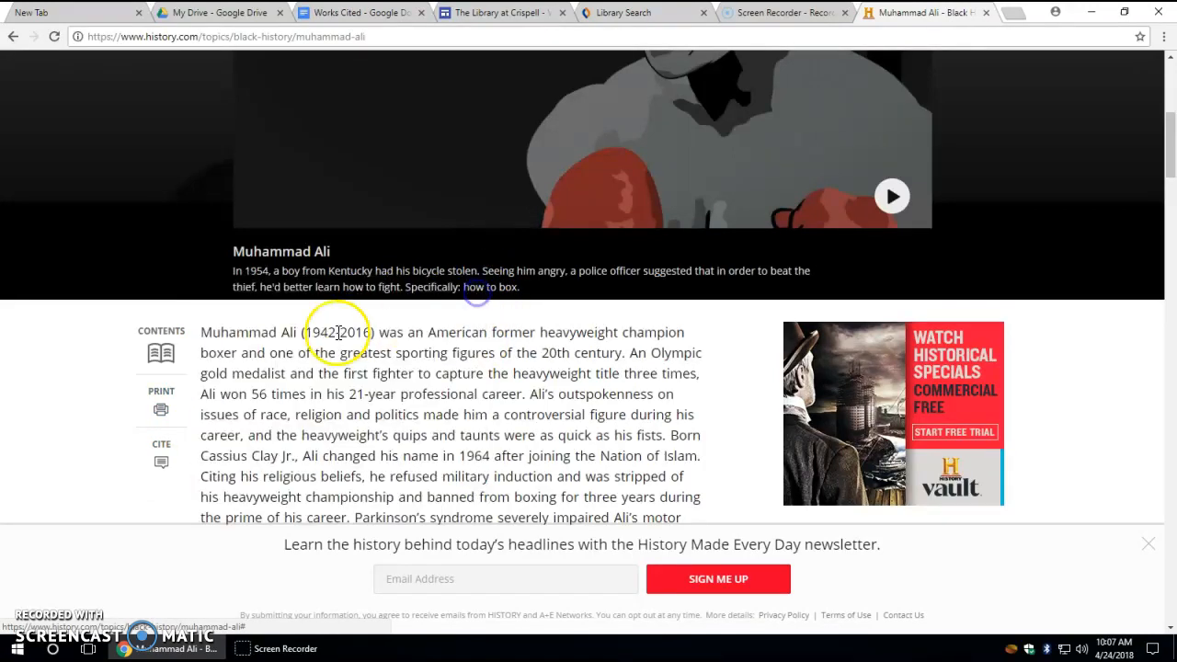
Step: Copy the History.com article's URL and paste it into EasyBib's website search in the Works Cited document
click(273, 36)
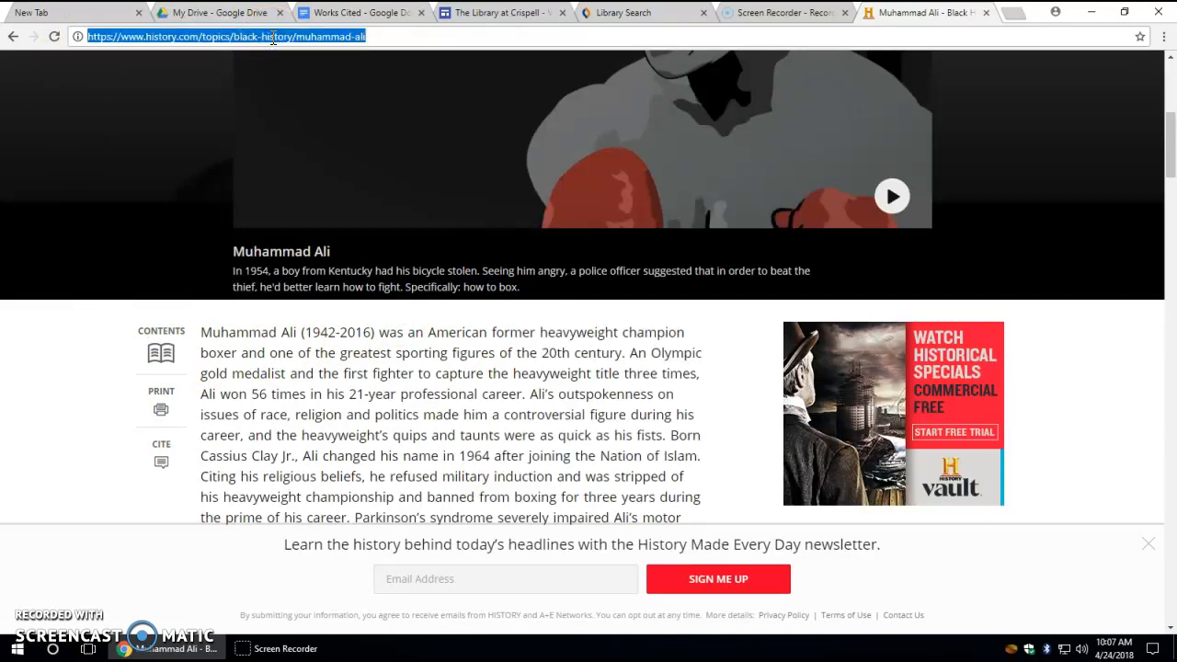
right_click(274, 37)
click(303, 88)
click(327, 14)
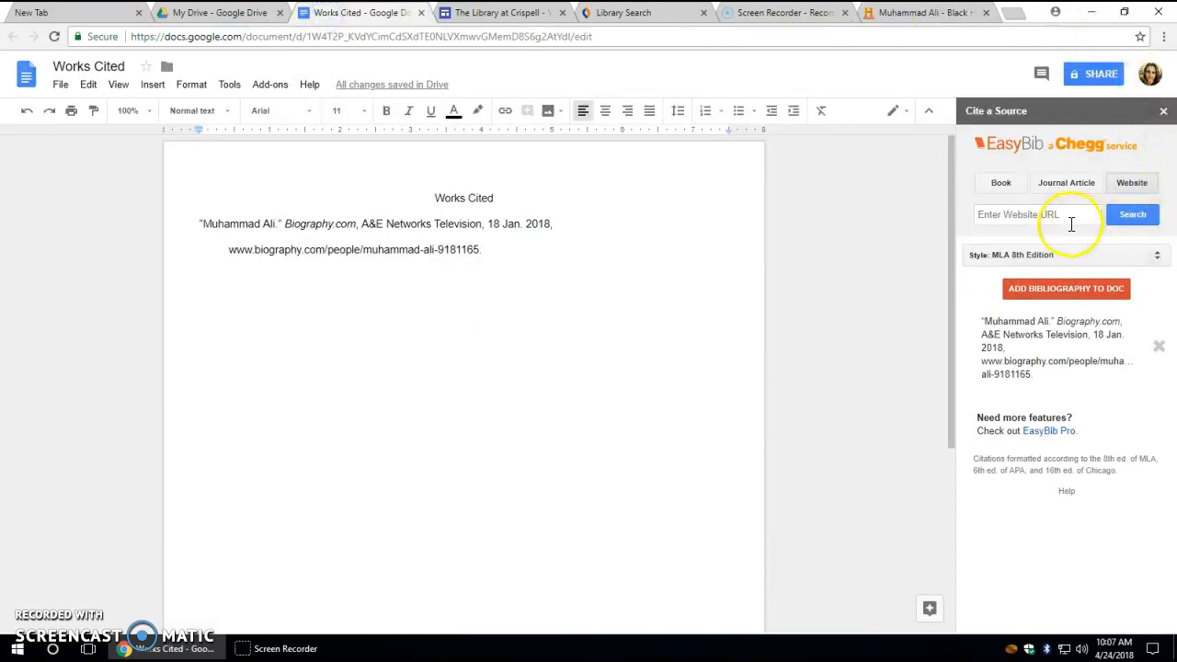
click(1001, 221)
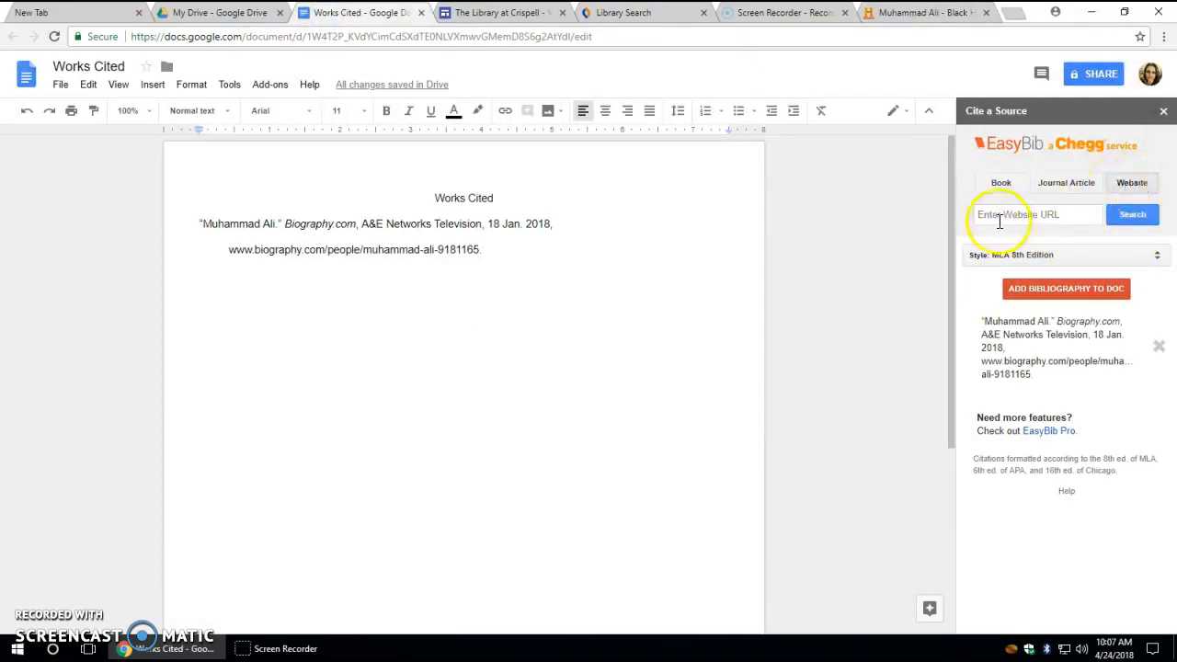
right_click(989, 216)
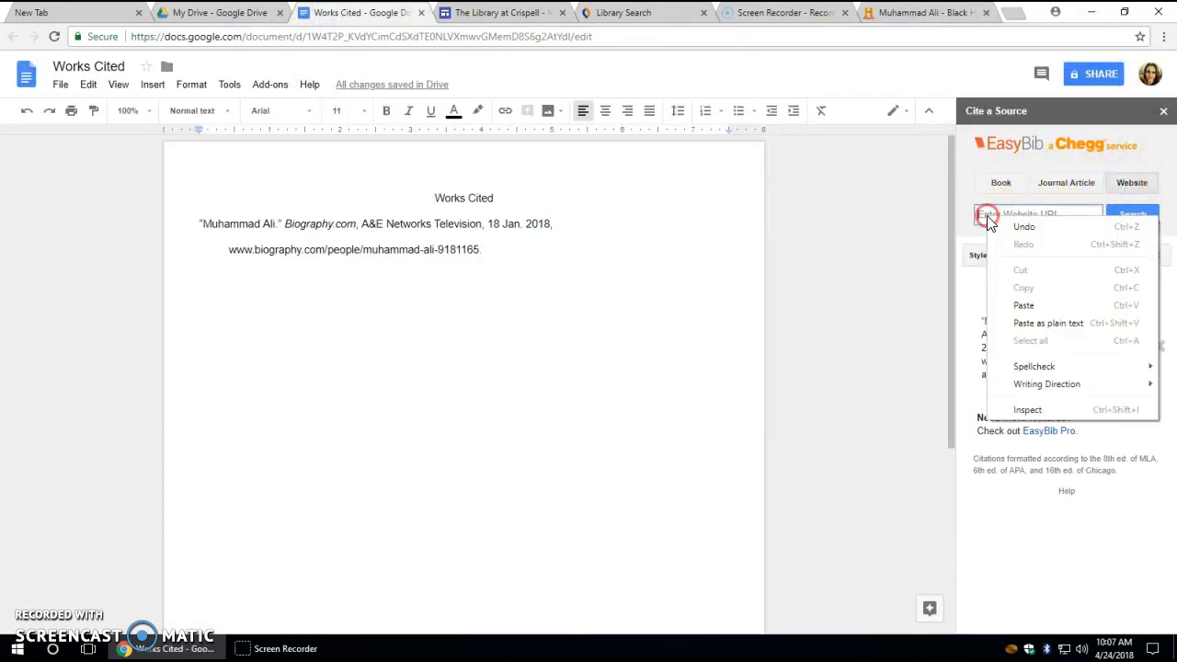
click(1021, 308)
Step: Search EasyBib for the History.com URL, select the Muhammad Ali result and update the bibliography in the document
click(1115, 212)
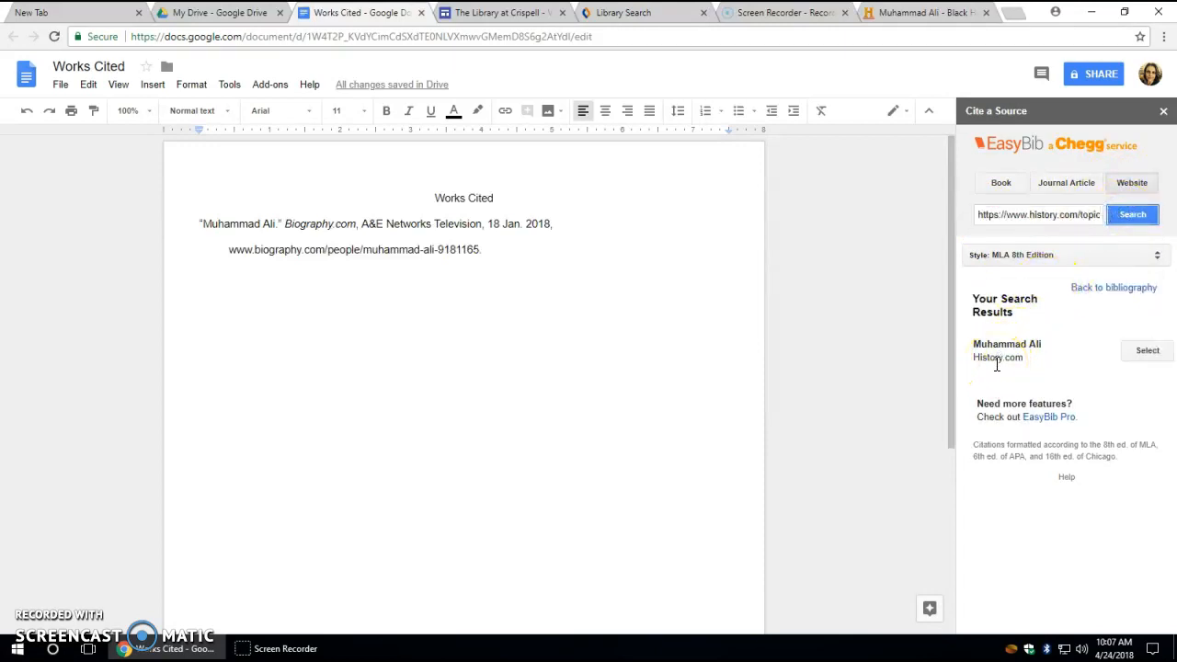
click(1145, 355)
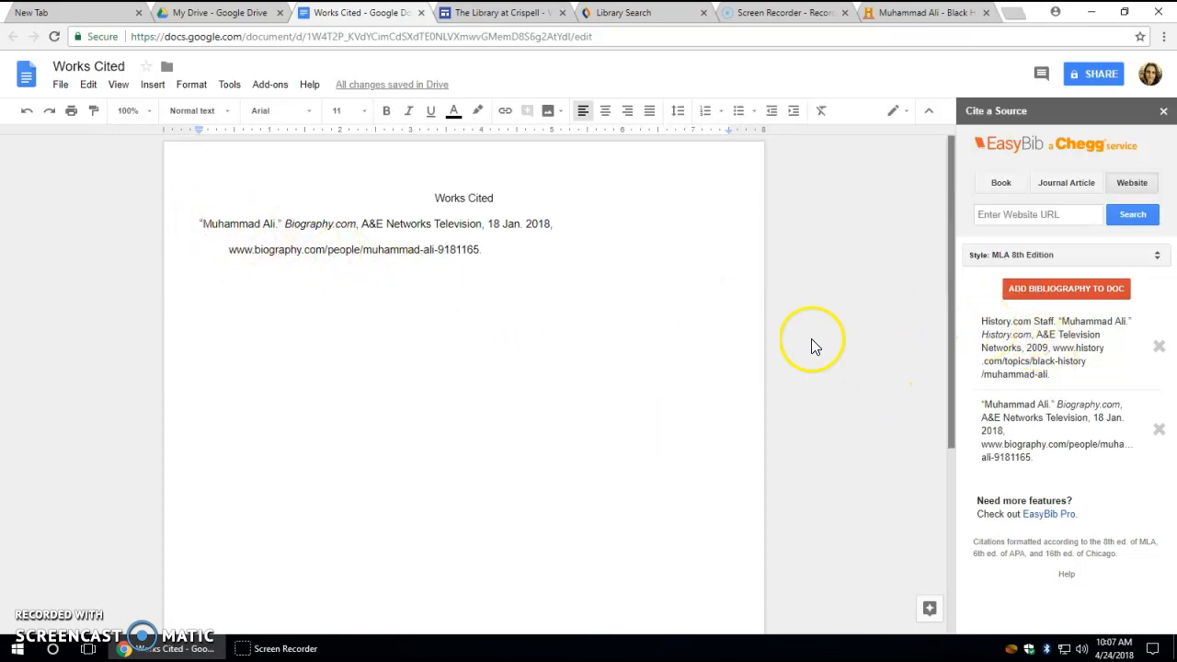
click(1042, 295)
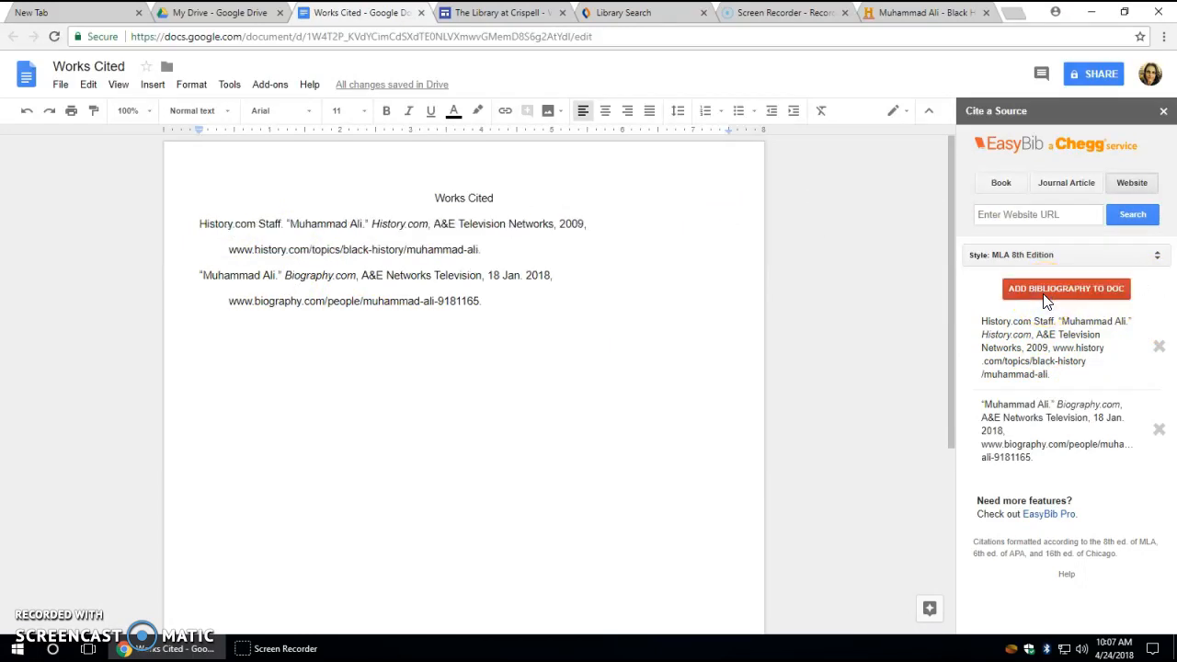